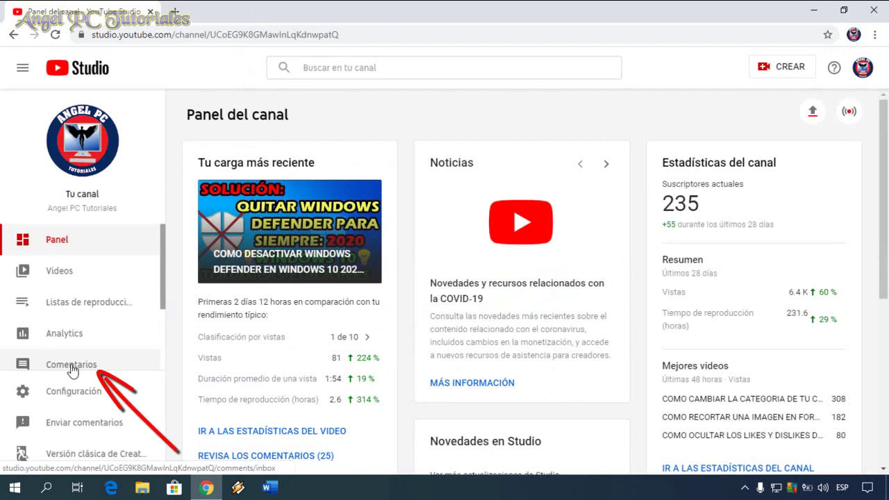
Open the channel's comments and view the moderation options for the viewer comment asking about a free antivirus.
click(72, 366)
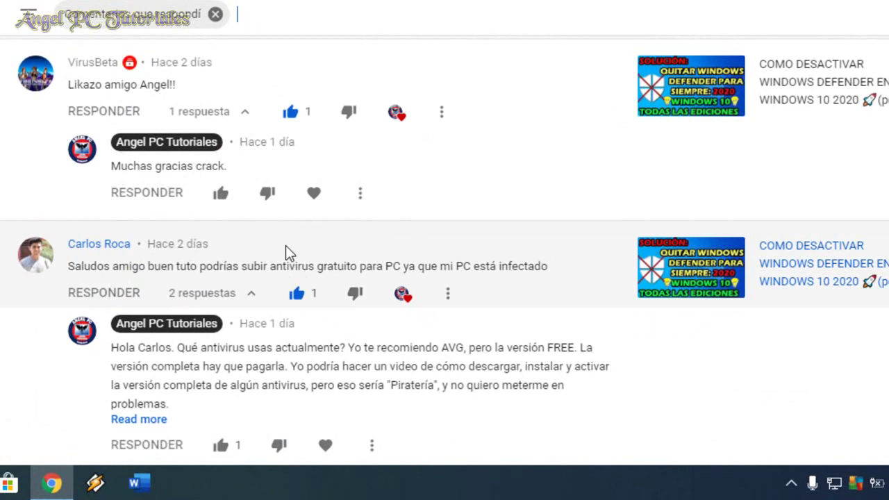
click(448, 299)
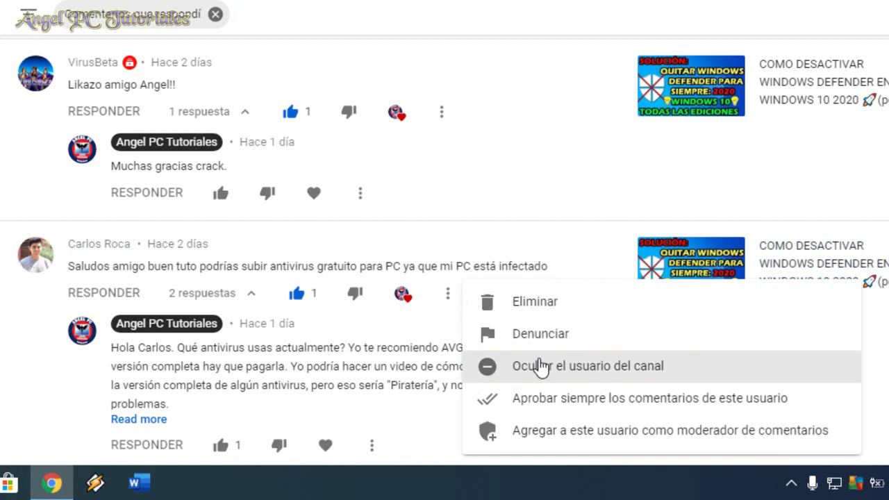
key(Escape)
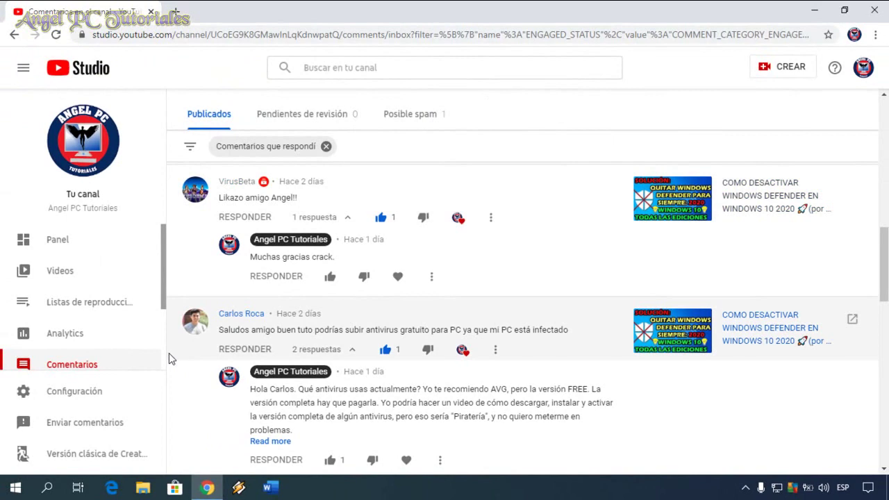
Add "subxsub" to the blocked words in the automated filters of the channel's community settings.
click(95, 395)
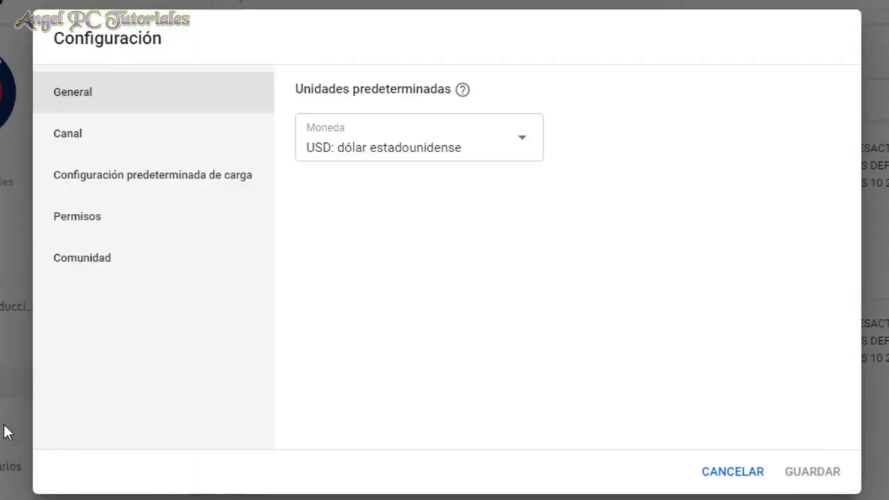
click(102, 268)
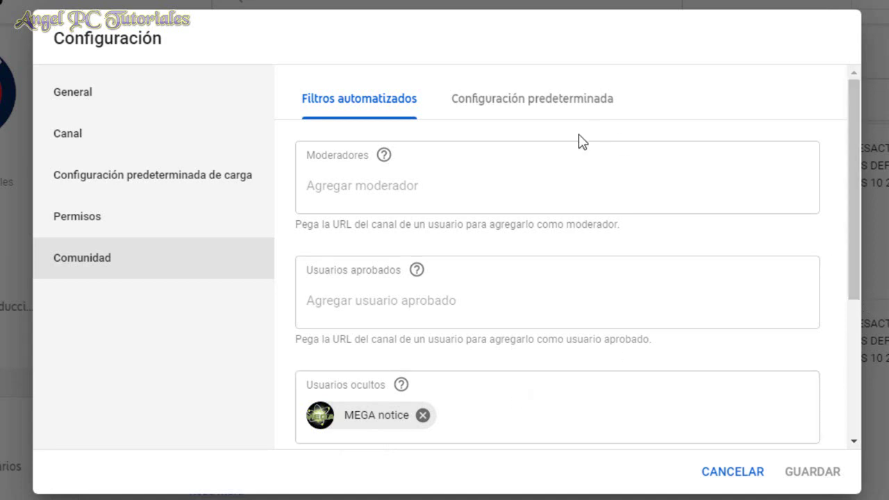
scroll(856, 311, down, 1)
drag(854, 305, 847, 404)
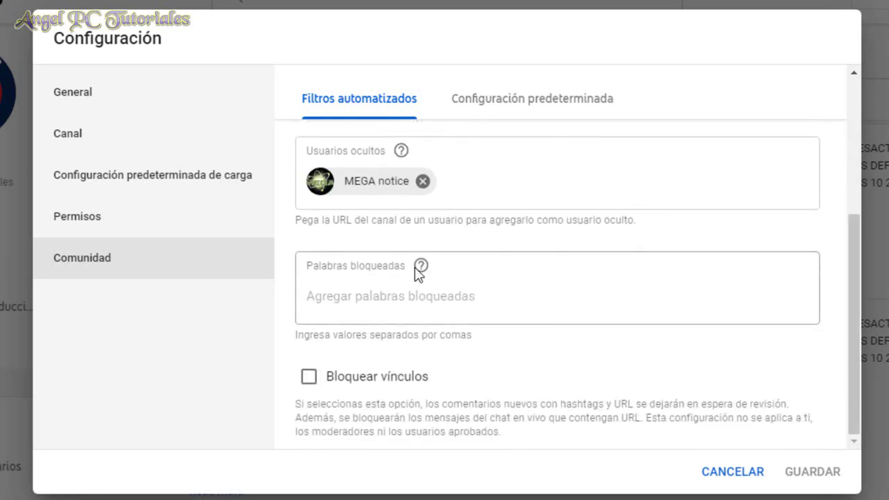
mouse_move(421, 269)
click(447, 296)
text(subxsub)
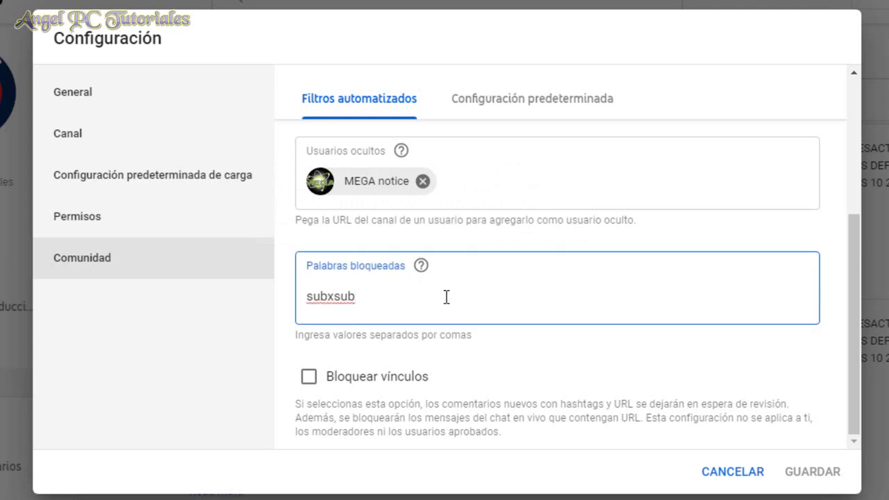
text(,)
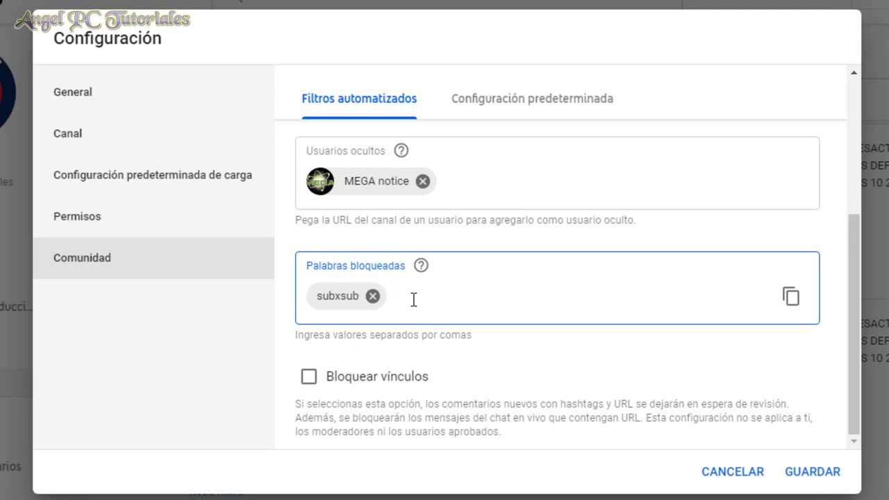
Add the self-promotion terms "te invito", "suscríbete" and "visítame" to the blocked words.
text(te invito)
key(Return)
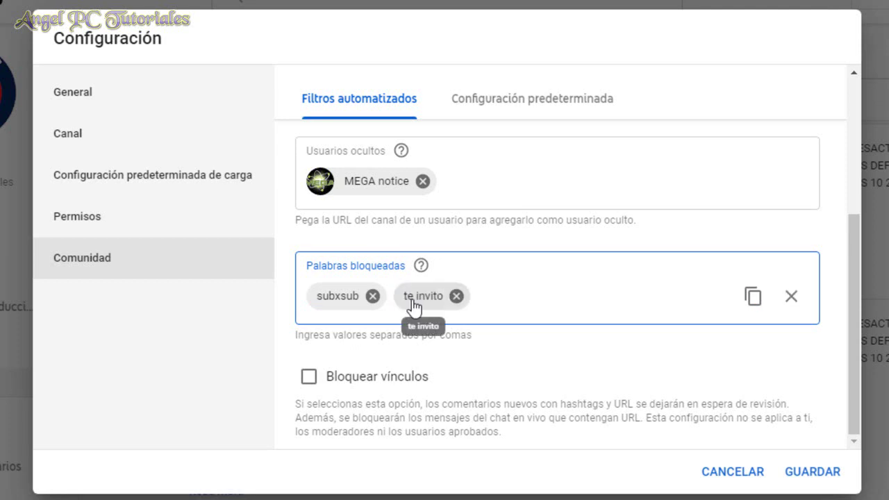
text(suscribete)
key(Return)
text(v)
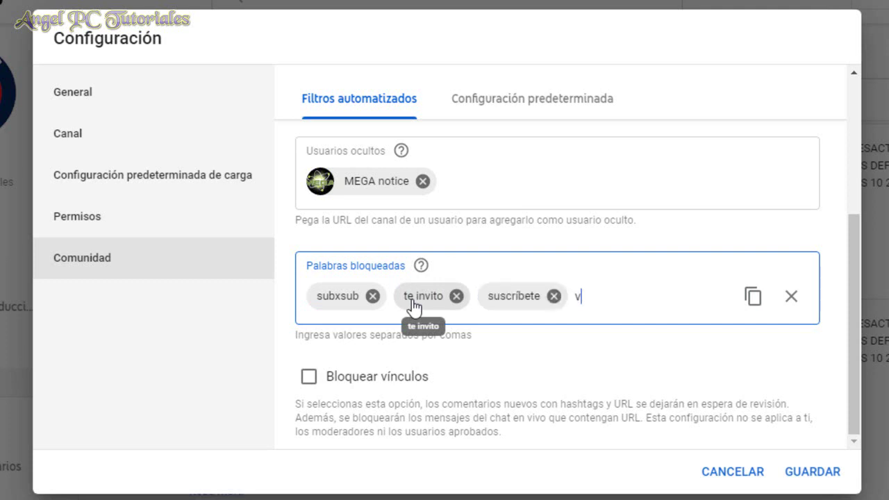
text(isítame)
key(Return)
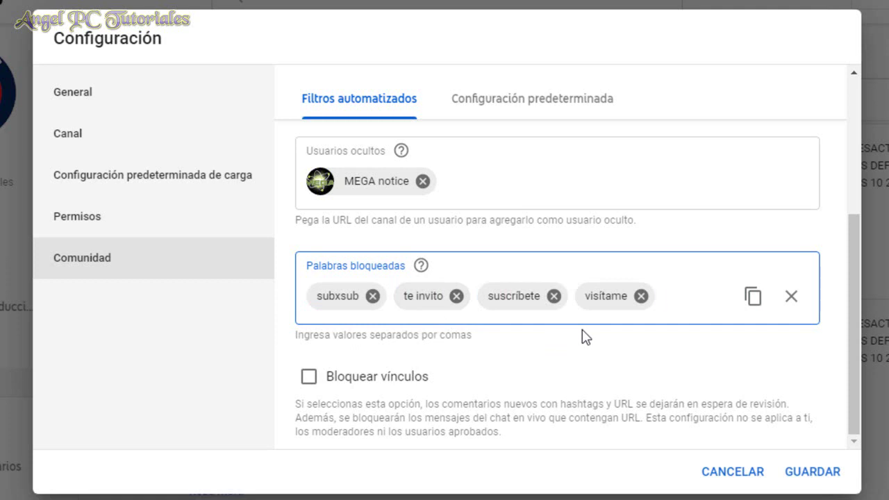
Add the offensive terms "hijo de put" and "mierd" to the blocked words.
text(hijo de put)
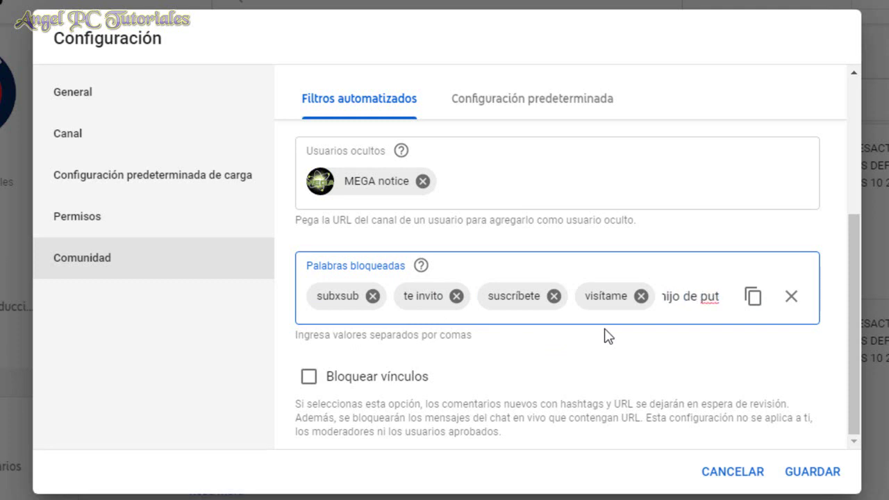
key(Return)
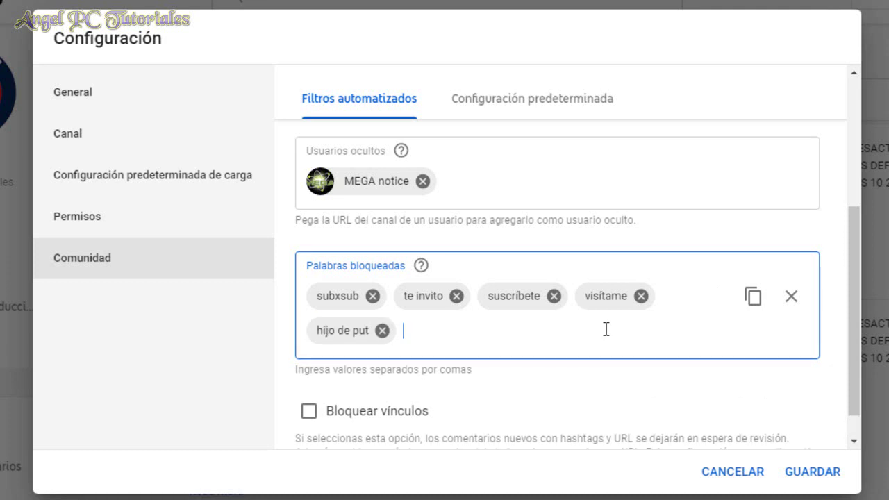
text(mierd)
key(Return)
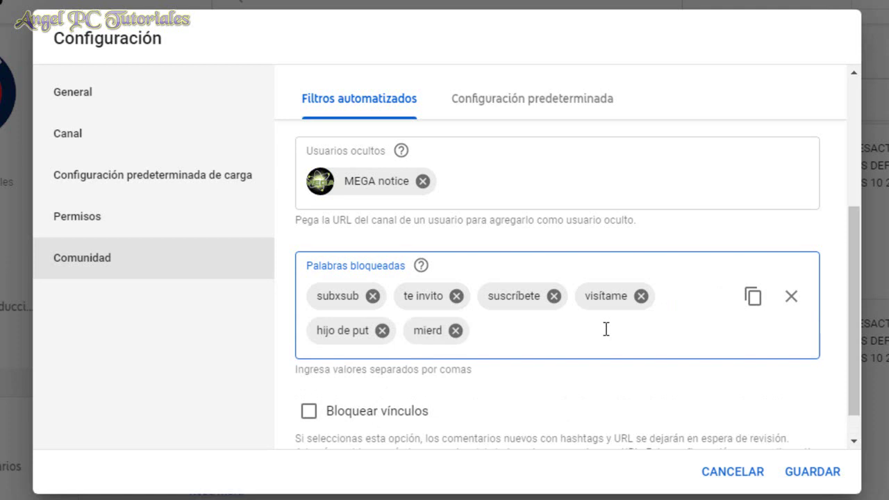
text(Donald Trump)
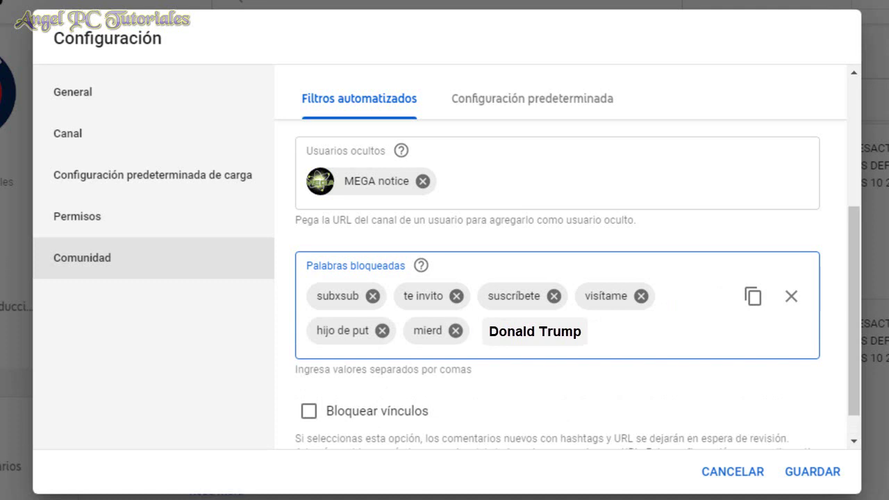
text(Vladimir Putin)
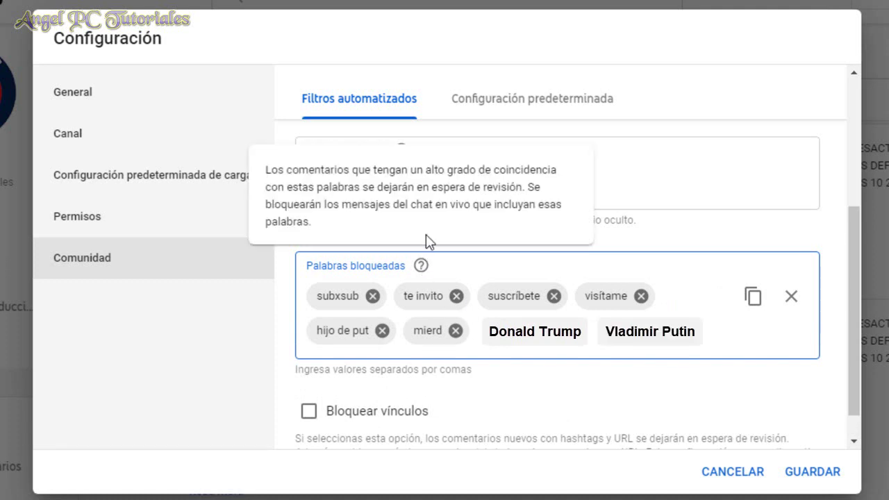
Enable the "Bloquear vínculos" option below the blocked words and save the settings.
click(857, 339)
drag(858, 343, 853, 376)
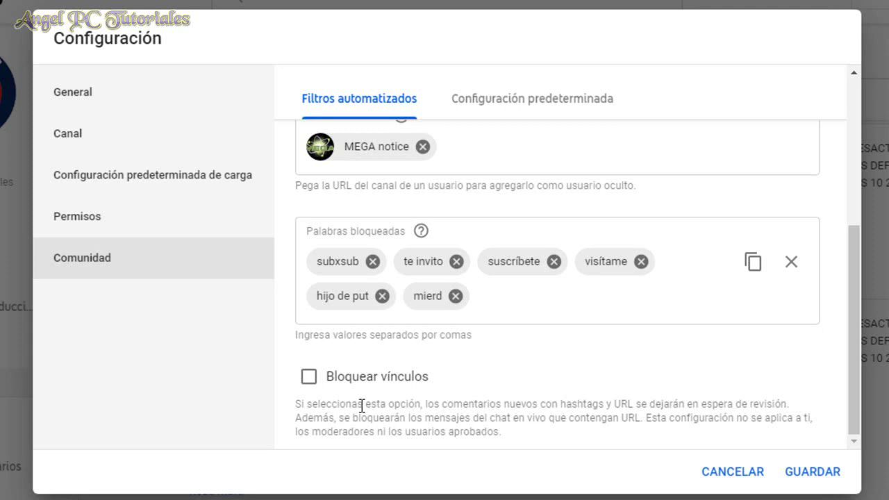
click(308, 378)
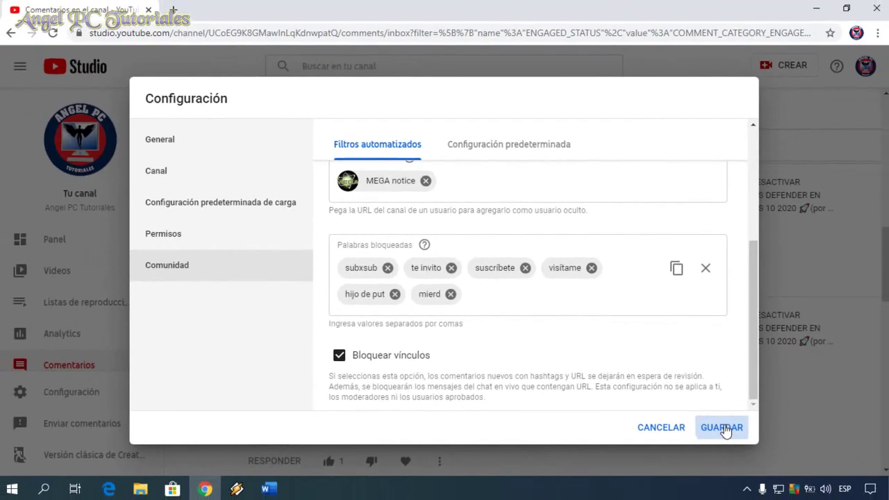
click(814, 473)
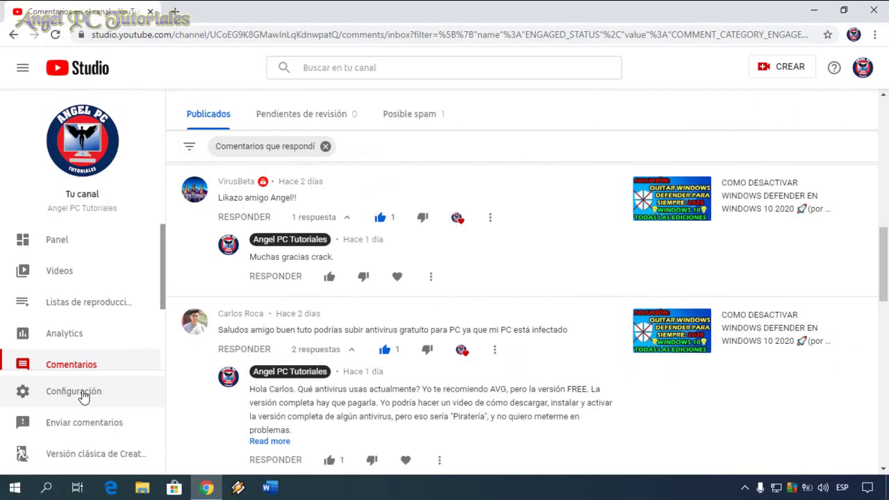
In the community default settings, set comments on new videos to "Dejar los comentarios potencialmente inapropiados en espera de revisión".
click(82, 395)
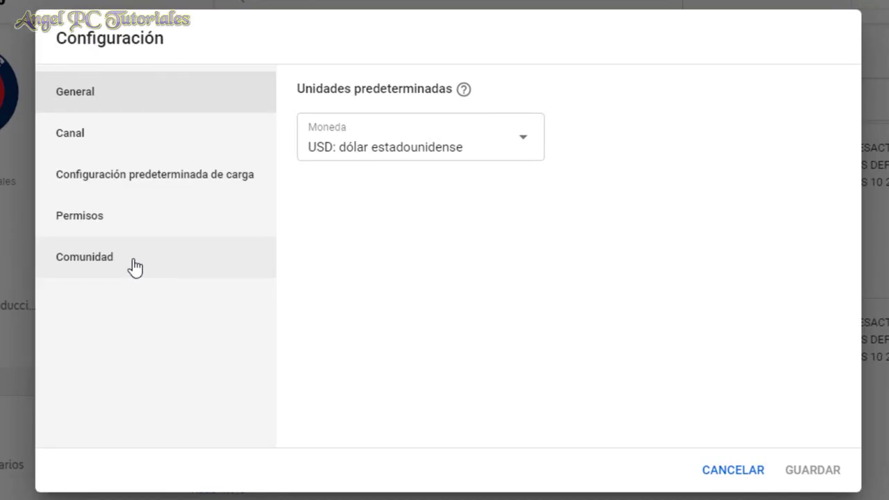
click(135, 267)
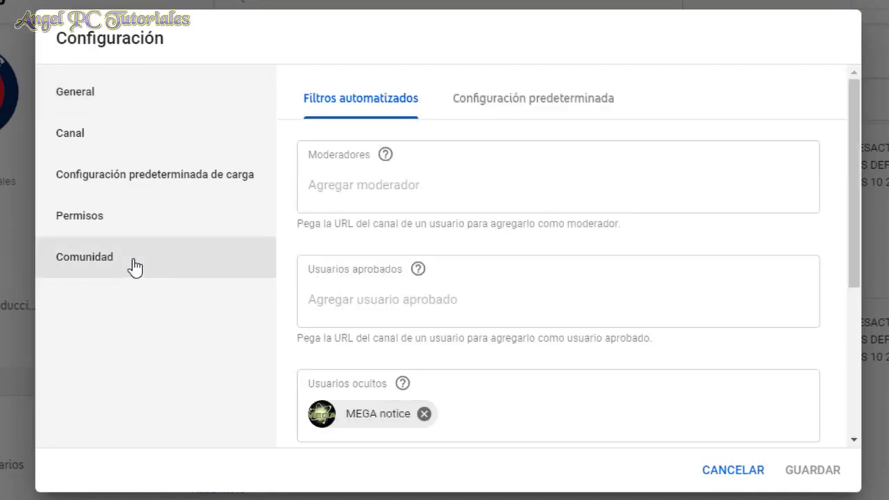
click(549, 105)
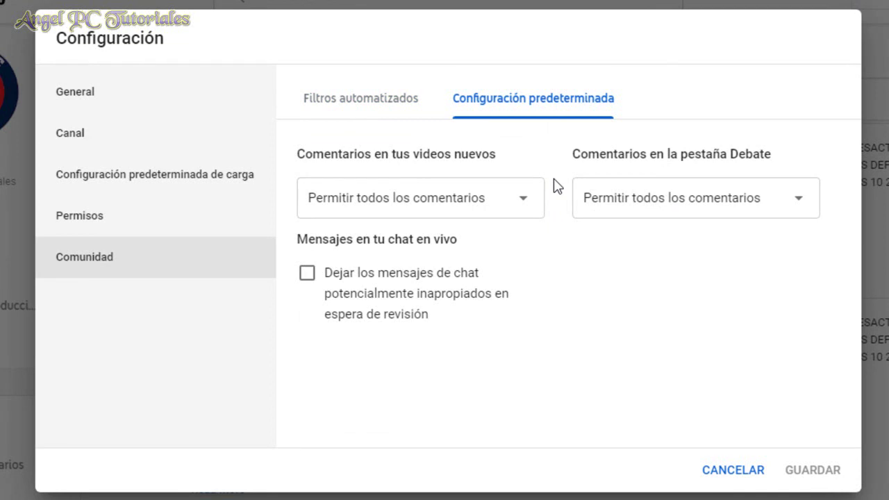
click(524, 202)
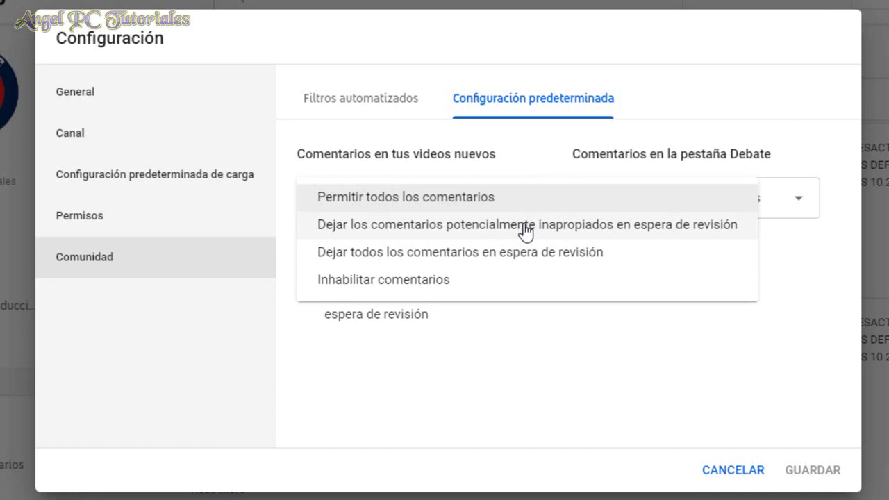
click(526, 229)
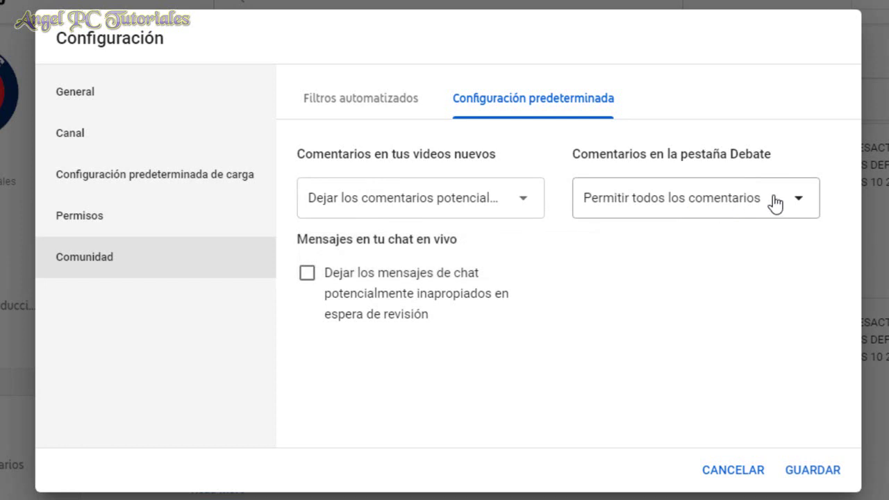
Hold potentially inappropriate Debate comments and live chat messages for review, and save the settings.
click(798, 203)
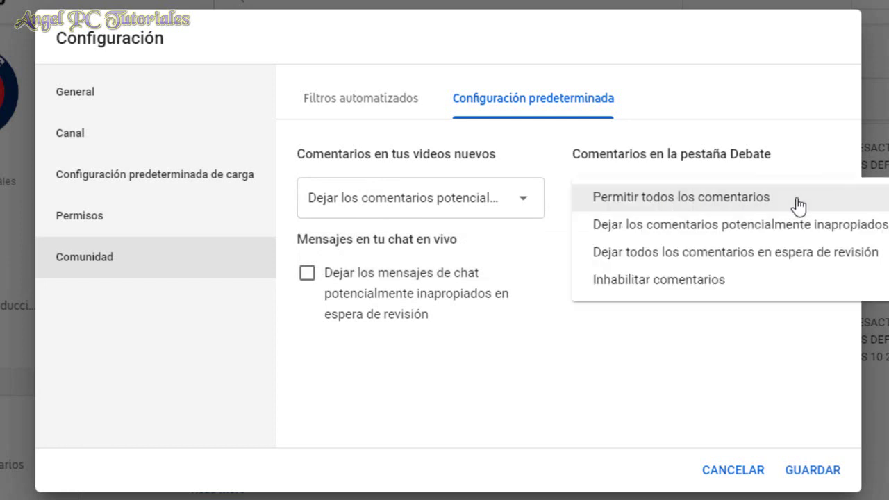
click(725, 229)
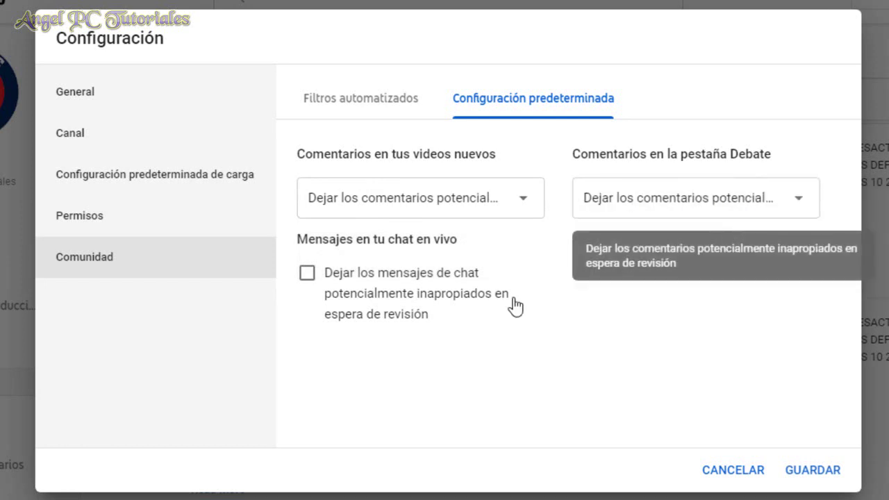
click(308, 274)
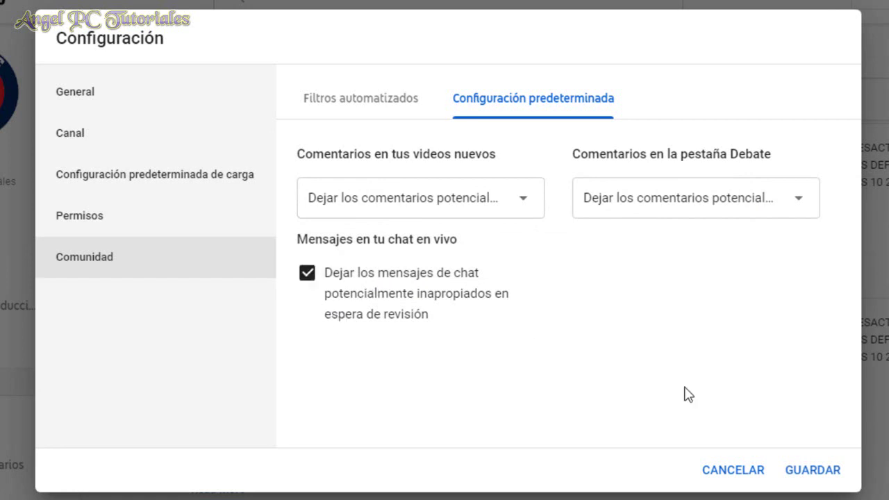
click(810, 470)
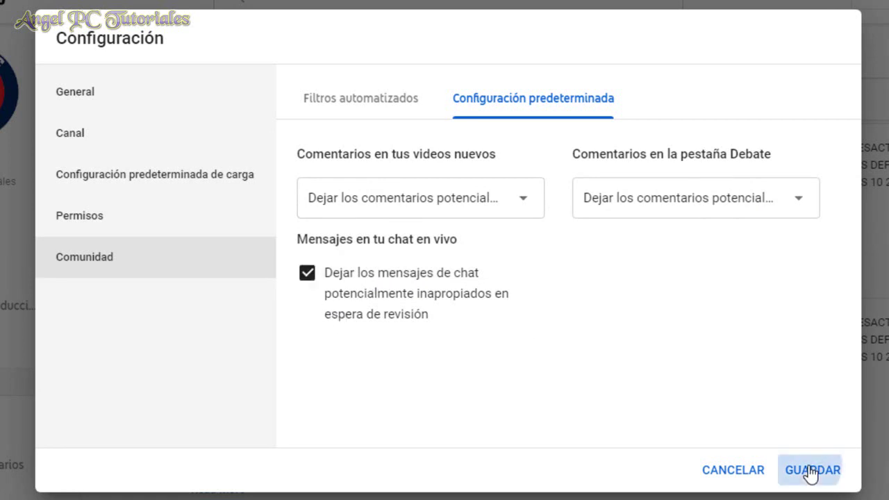